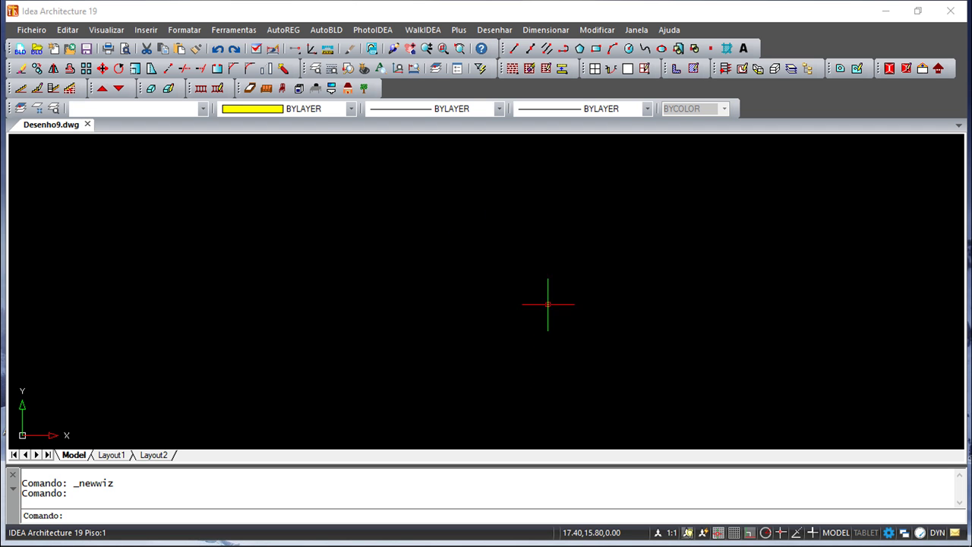
Step: Bring up the 2D symbol categories under AutoBLD > Desenhos - Símbolos > Desenhos 2D
click(324, 29)
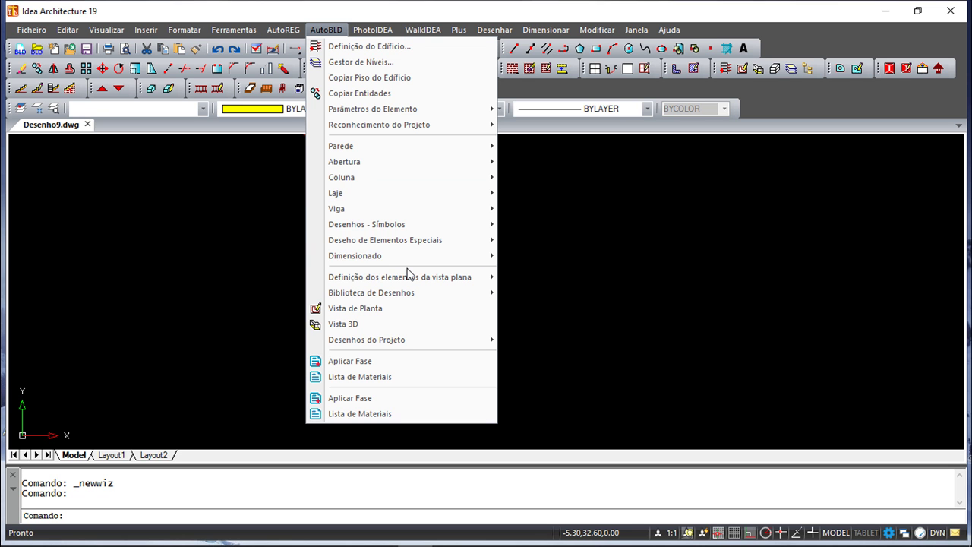
mouse_move(366, 224)
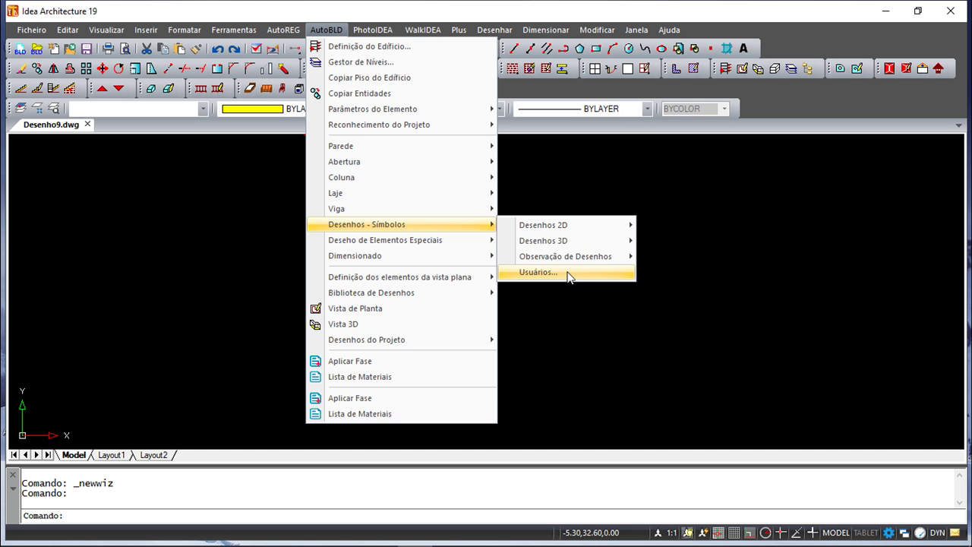
mouse_move(543, 225)
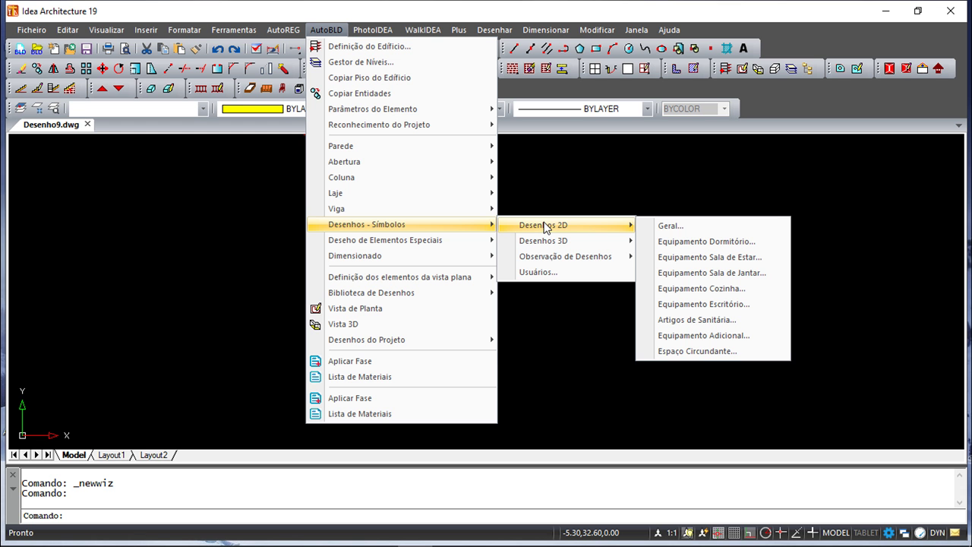
Step: In the Equipamento Dormitório library, select the second double bed in the bottom row
click(719, 241)
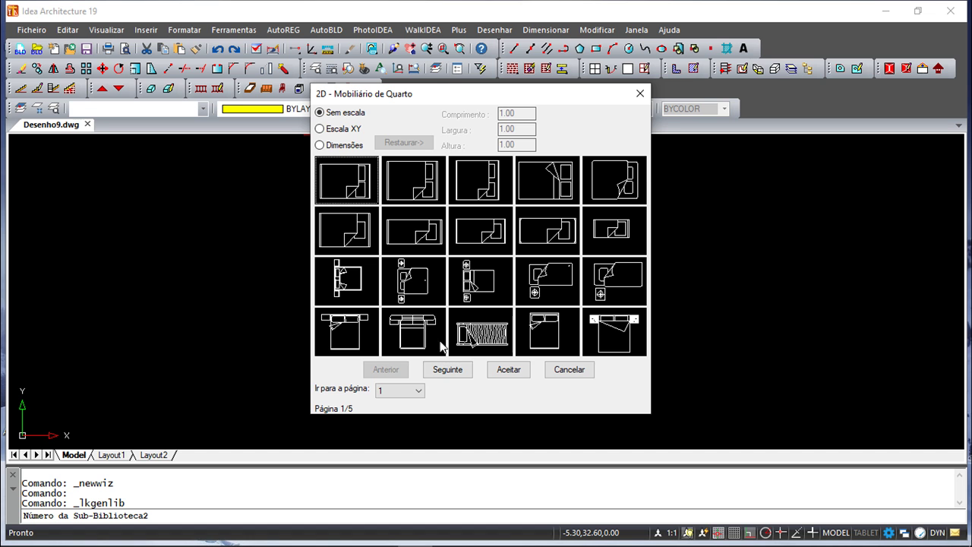
click(357, 337)
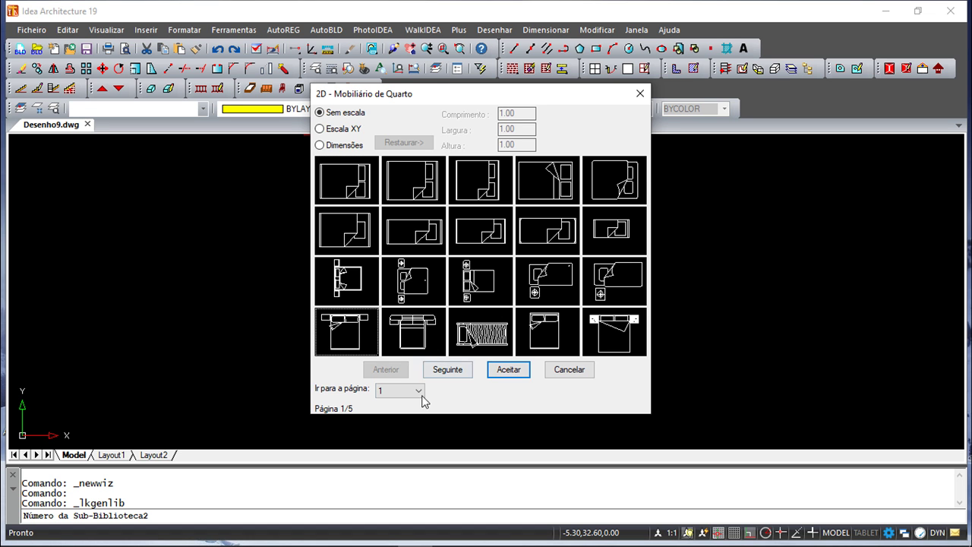
click(456, 371)
click(457, 372)
click(457, 372)
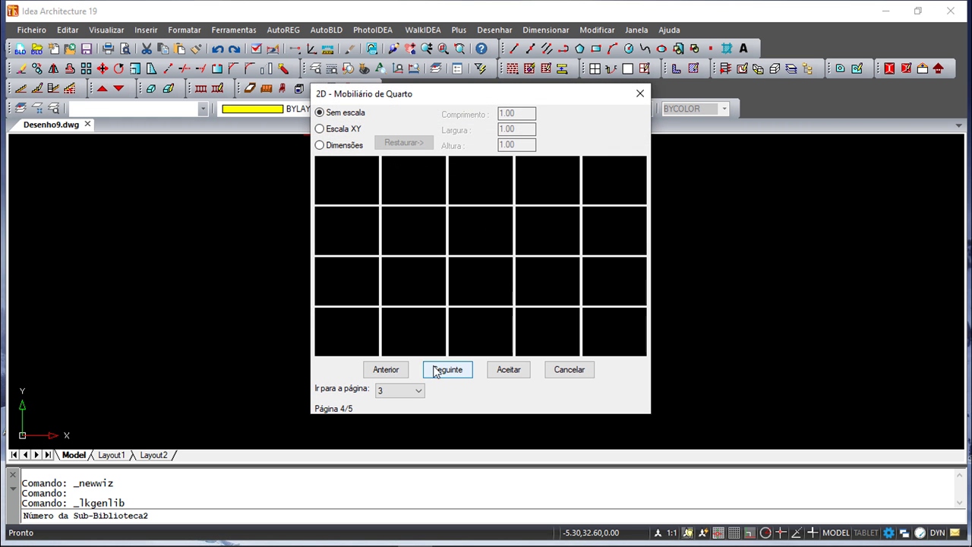
click(395, 373)
click(395, 372)
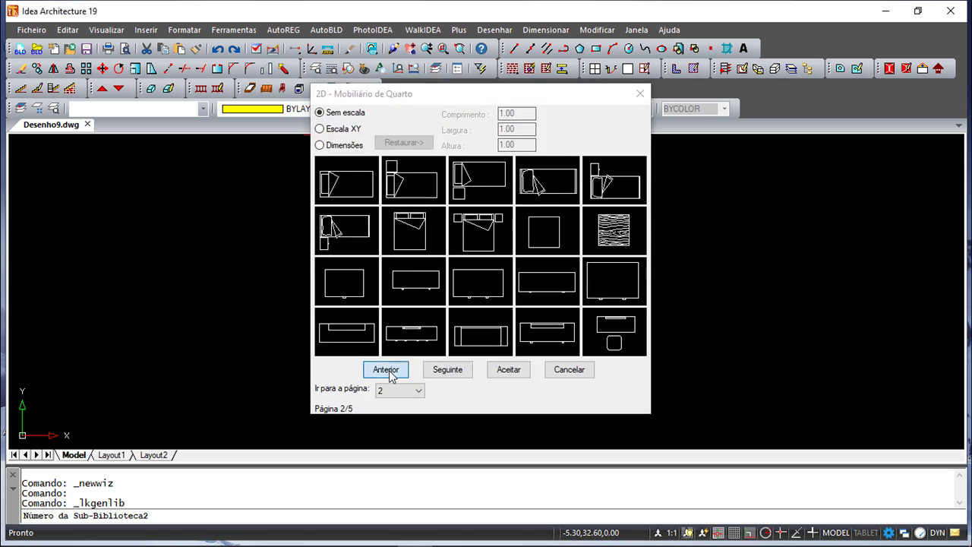
click(394, 373)
click(423, 334)
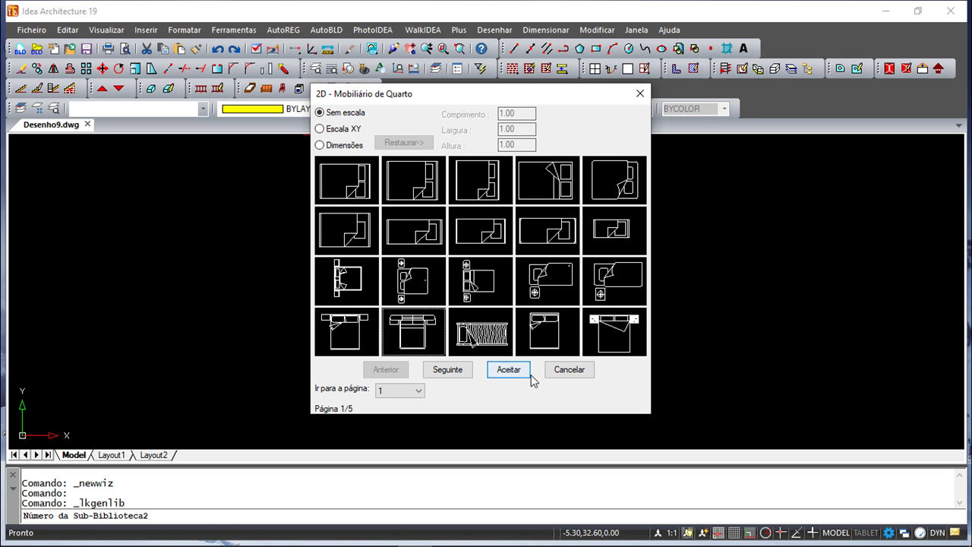
Step: Insert the double bed into the plan at rotation angle 0
click(510, 371)
scroll(428, 281, up, 5)
click(451, 220)
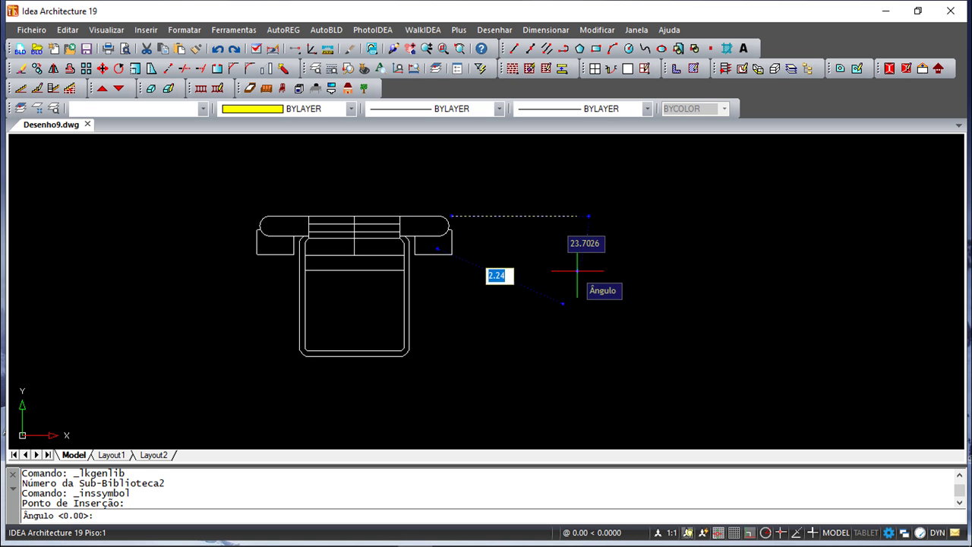
key(Return)
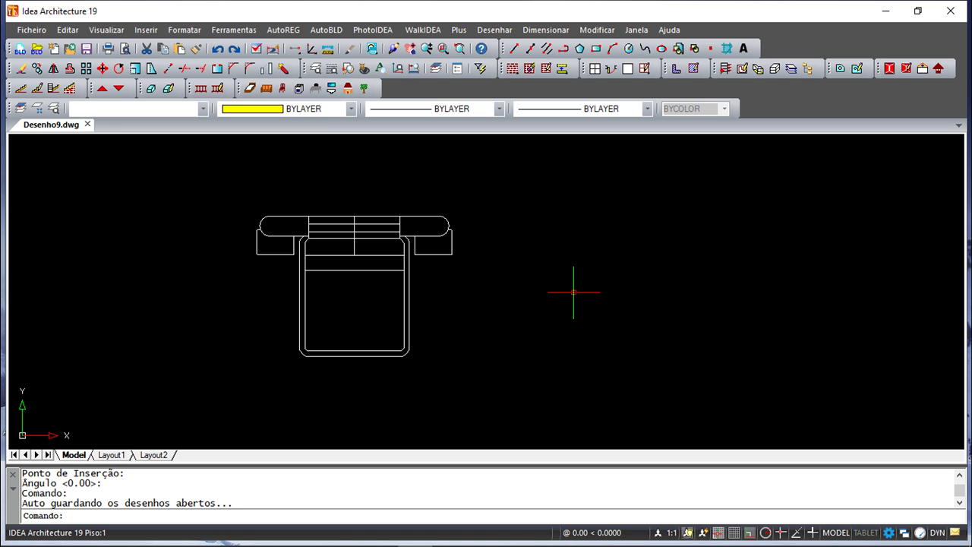
Step: Insert the round table from Equipamento Escritório (3D) right of the bed, unrotated
click(326, 30)
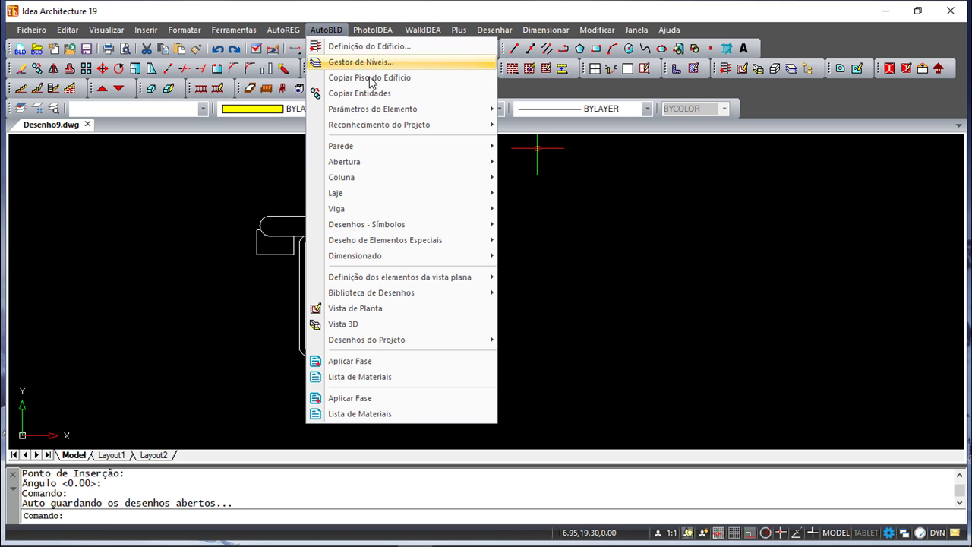
mouse_move(543, 241)
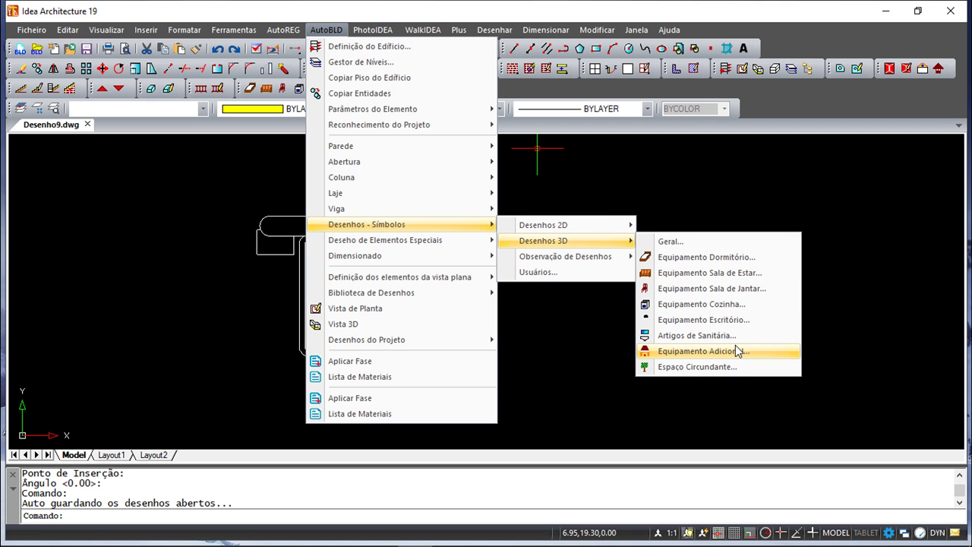
click(719, 320)
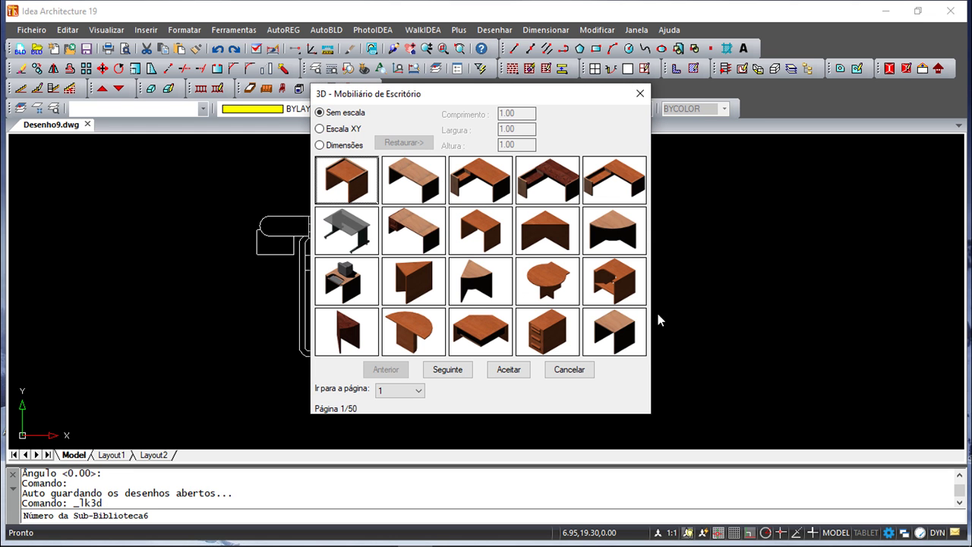
click(544, 275)
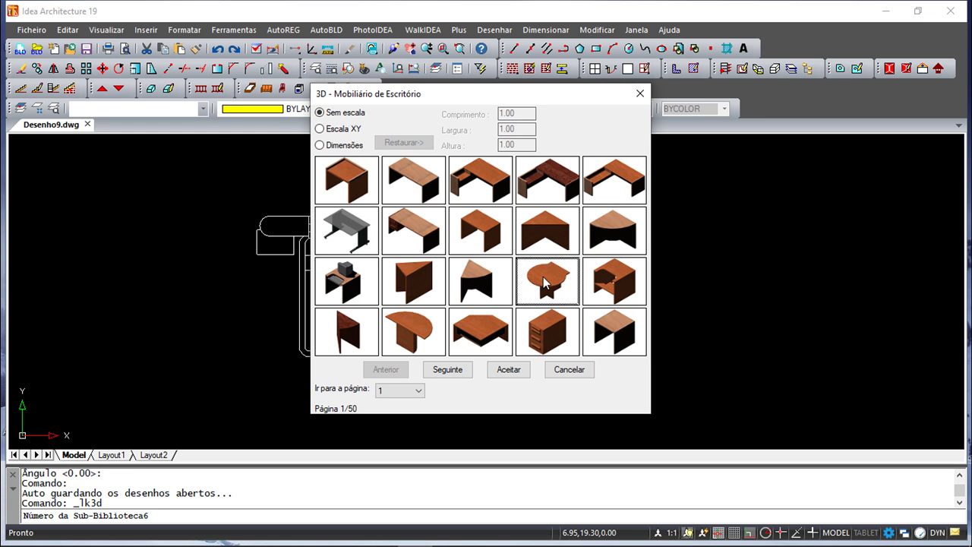
click(505, 370)
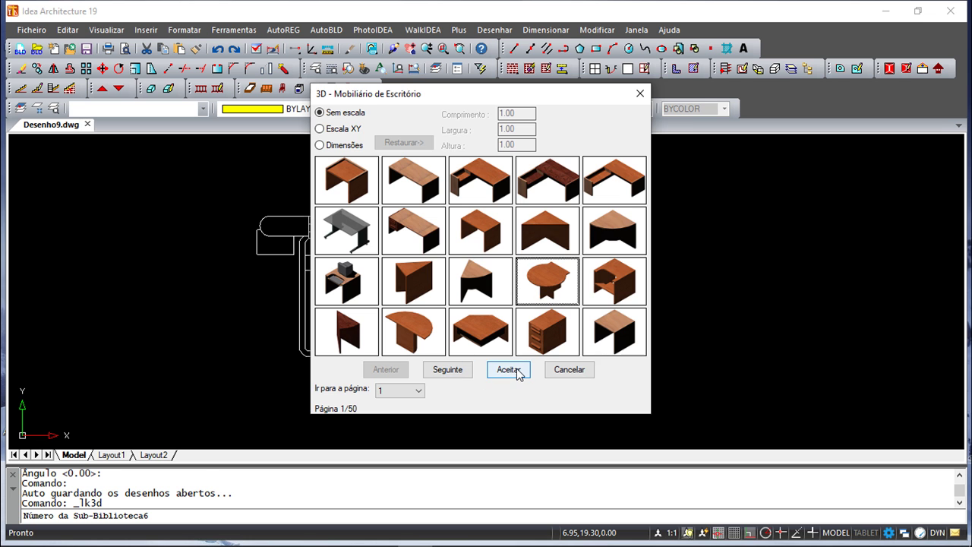
click(663, 243)
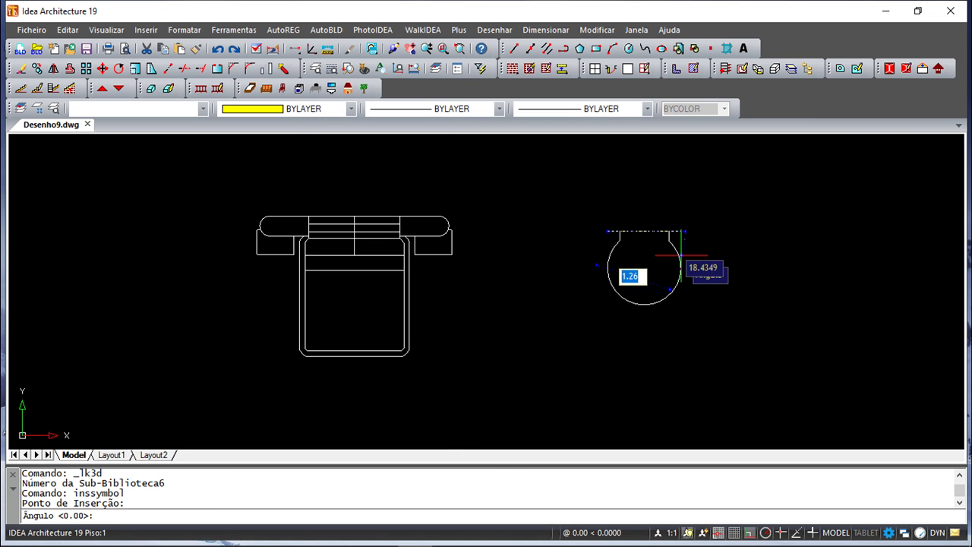
key(Return)
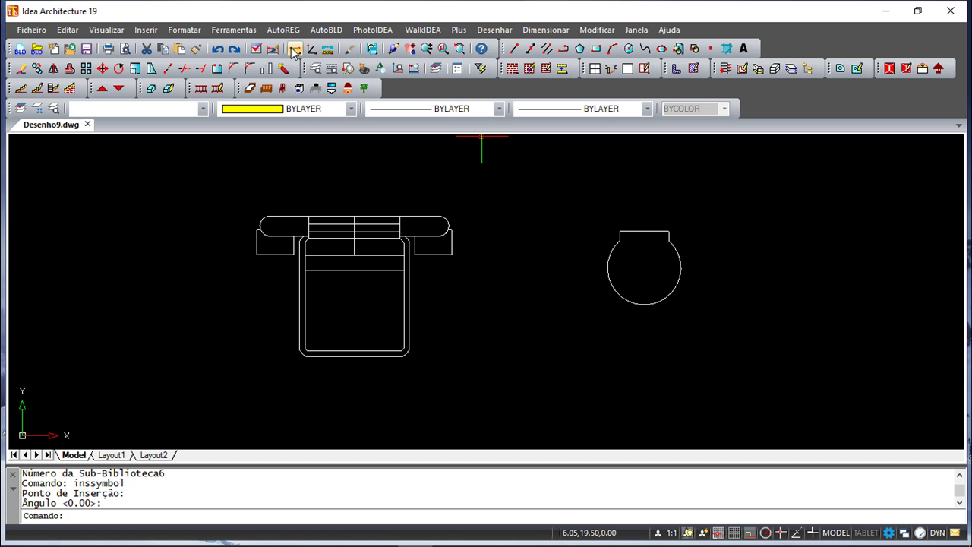
Step: View the round table in Vista 3D, return to Vista de Planta, and reopen the symbol commands
click(326, 31)
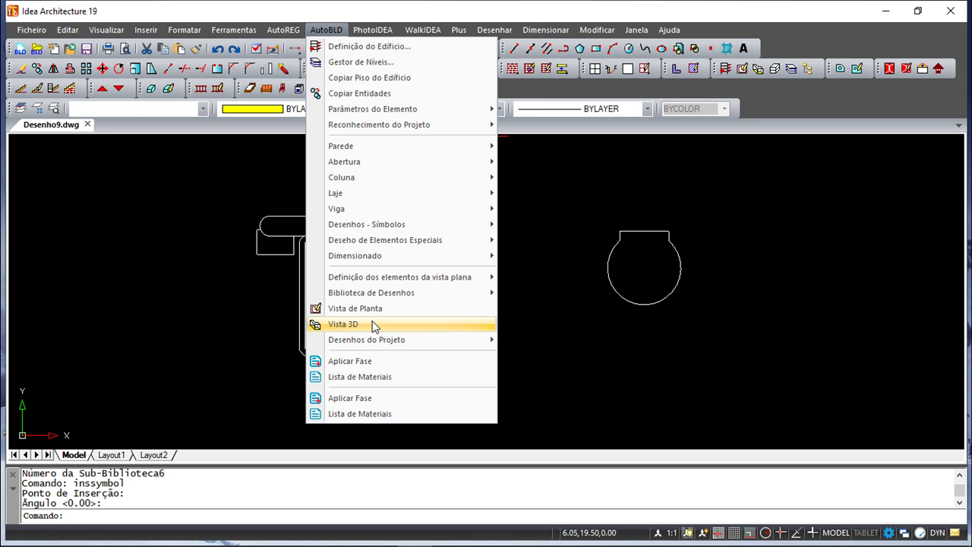
click(342, 324)
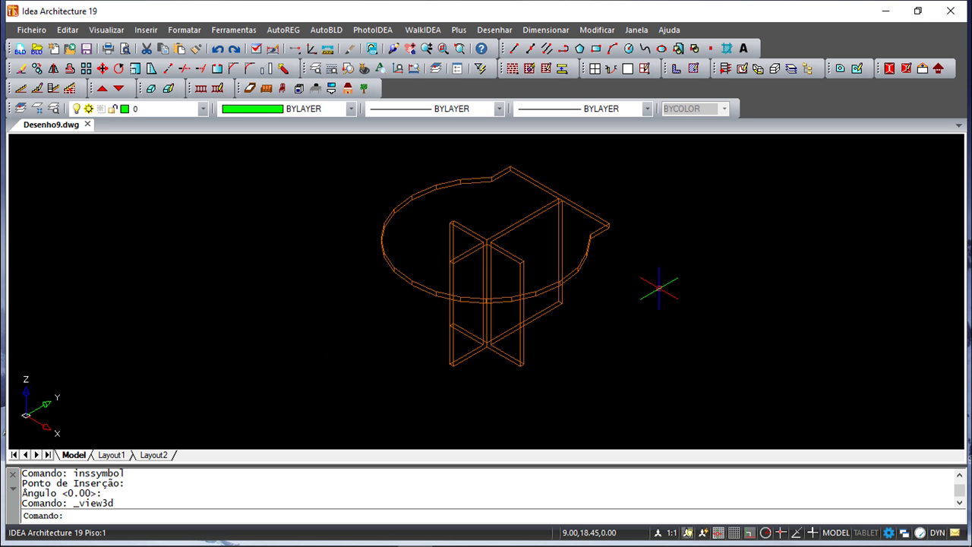
click(326, 30)
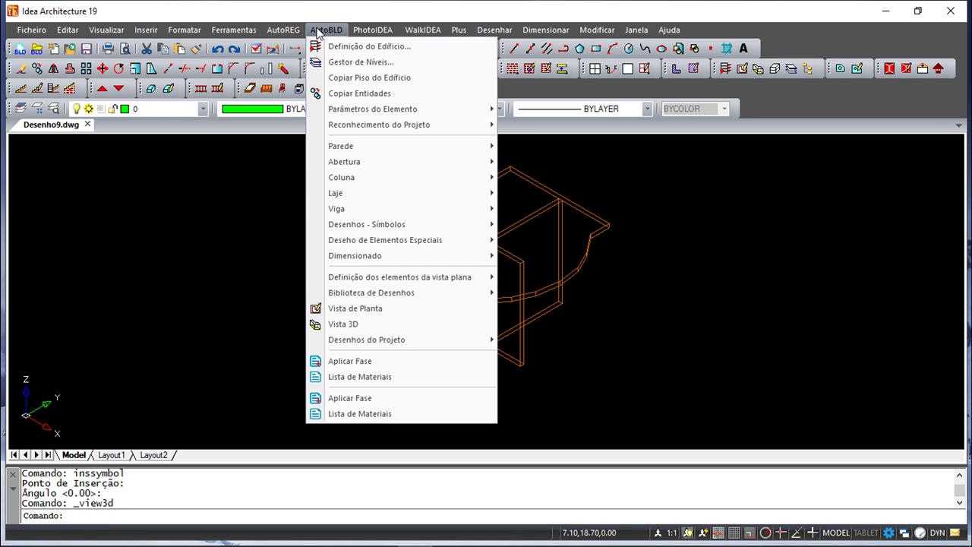
click(384, 310)
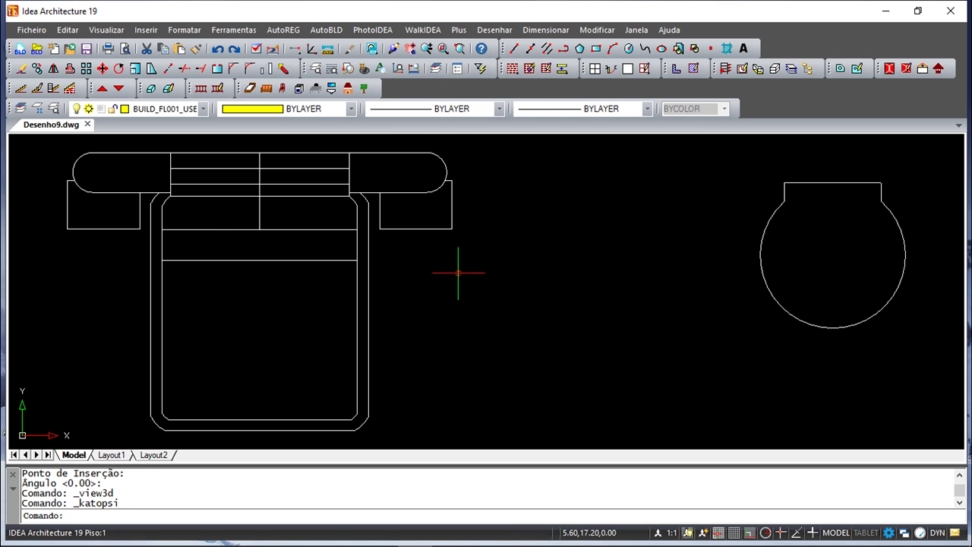
scroll(469, 271, down, 2)
scroll(469, 272, up, 2)
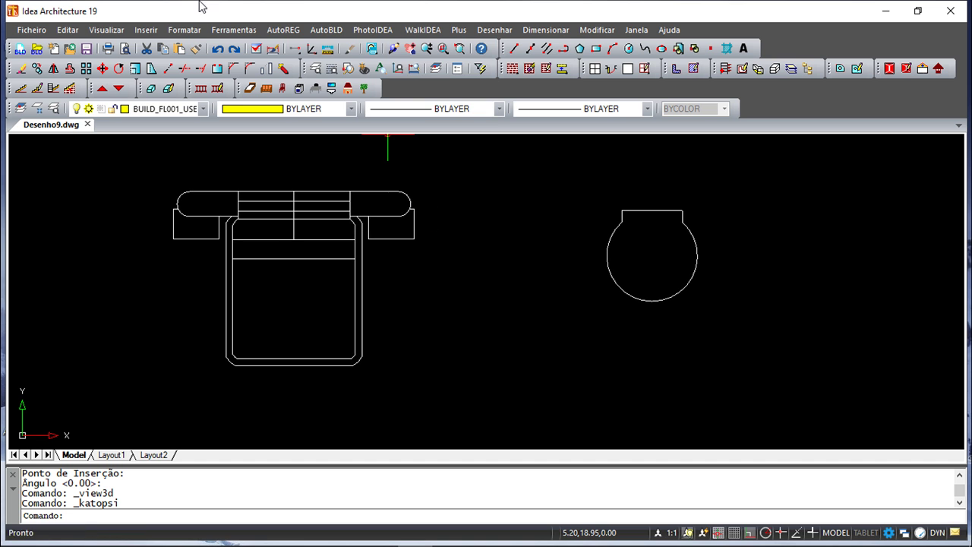
click(332, 32)
mouse_move(367, 224)
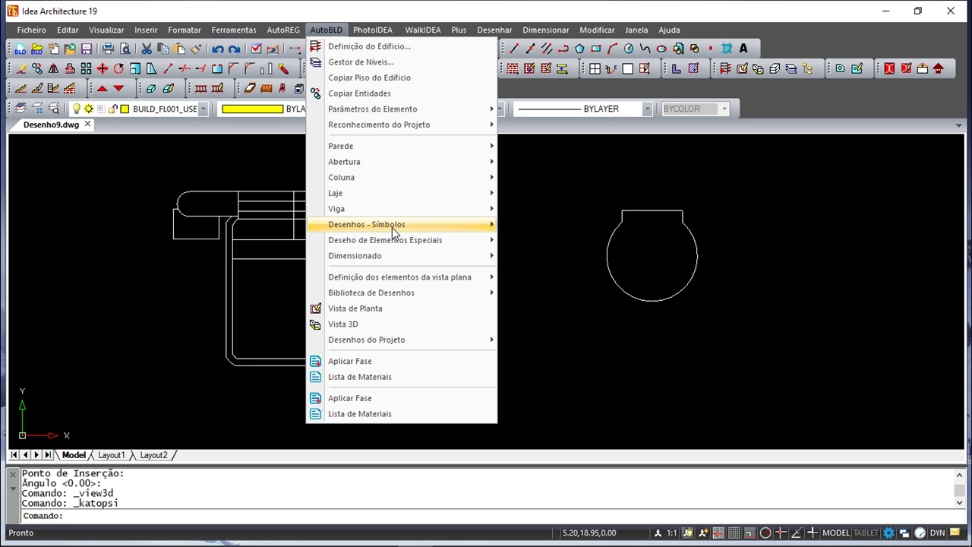
mouse_move(566, 256)
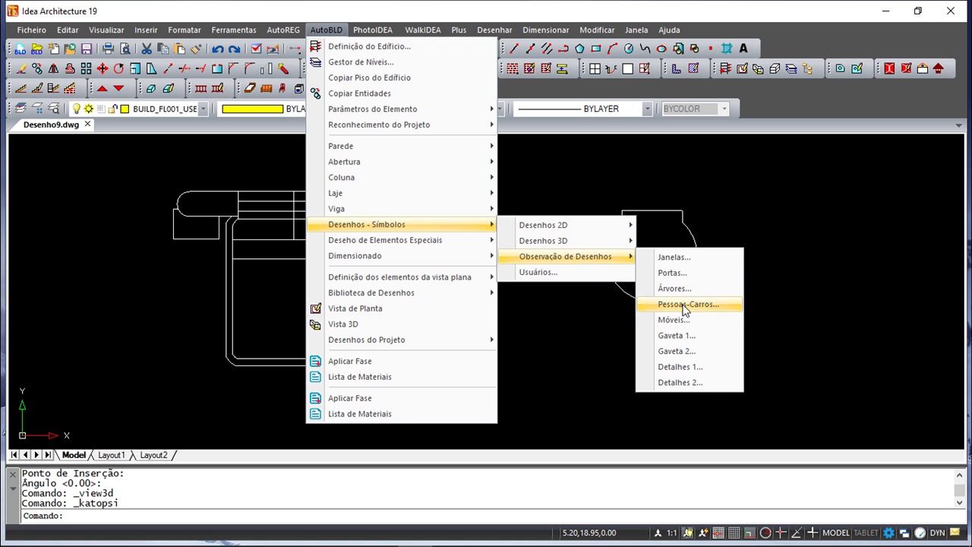
Step: Insert a front-view car from Pessoas-Carros, page 4, right of the table at angle 0
click(683, 304)
click(461, 371)
click(461, 371)
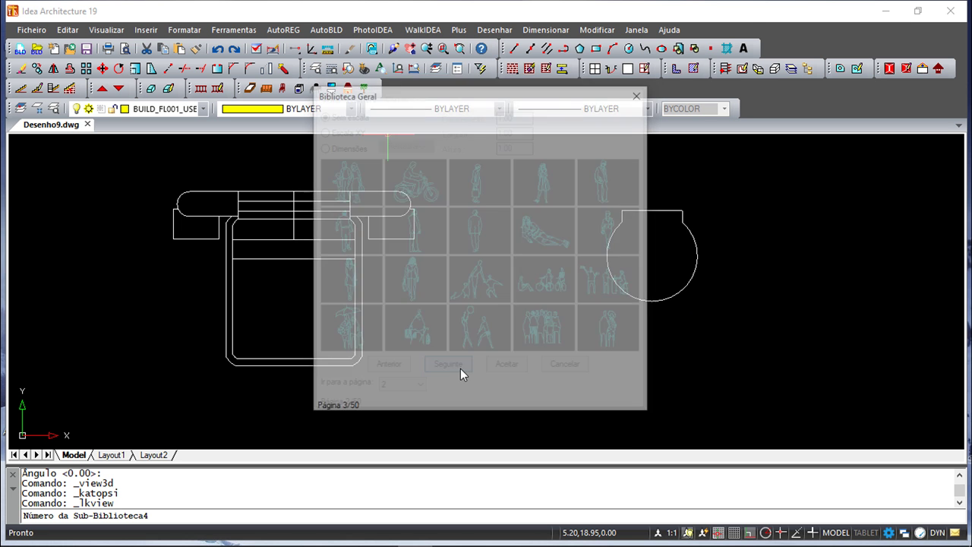
click(461, 370)
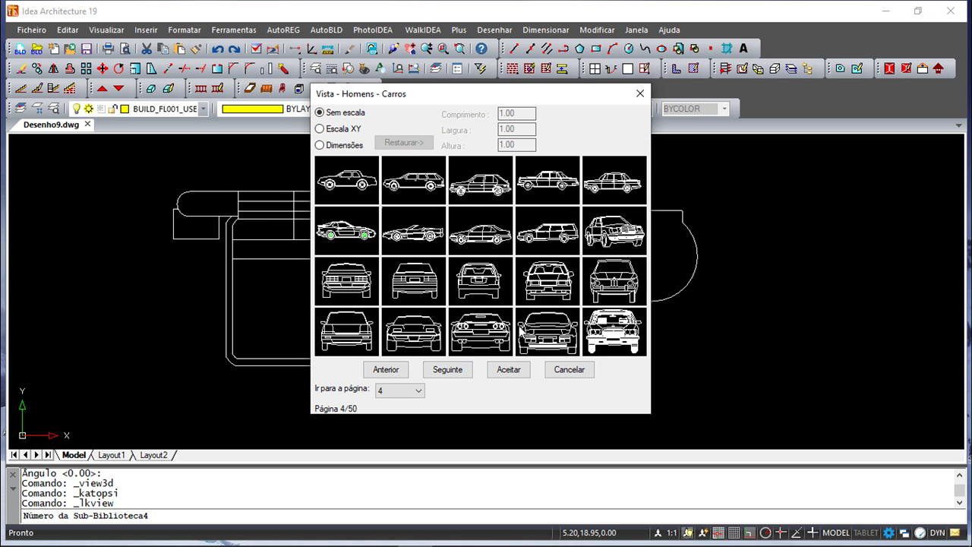
click(343, 291)
click(508, 370)
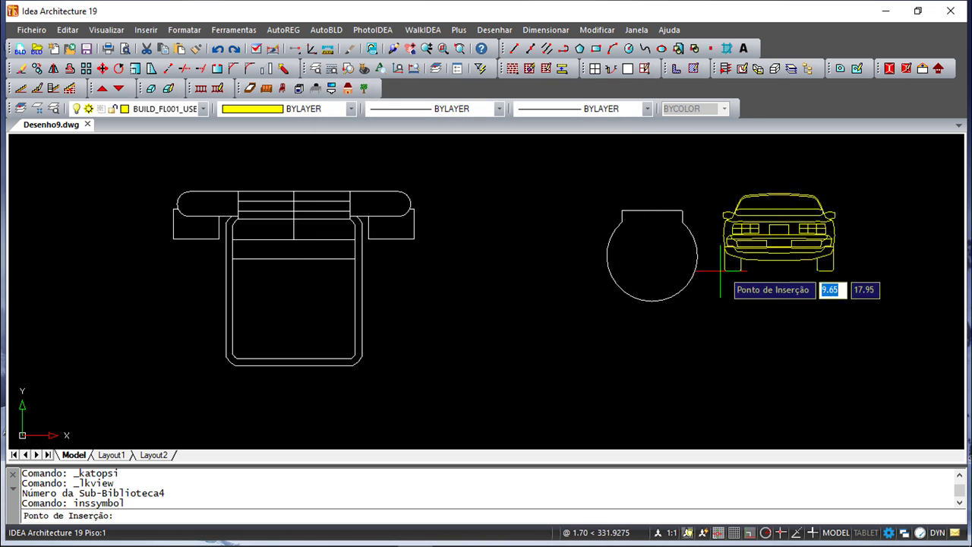
click(772, 290)
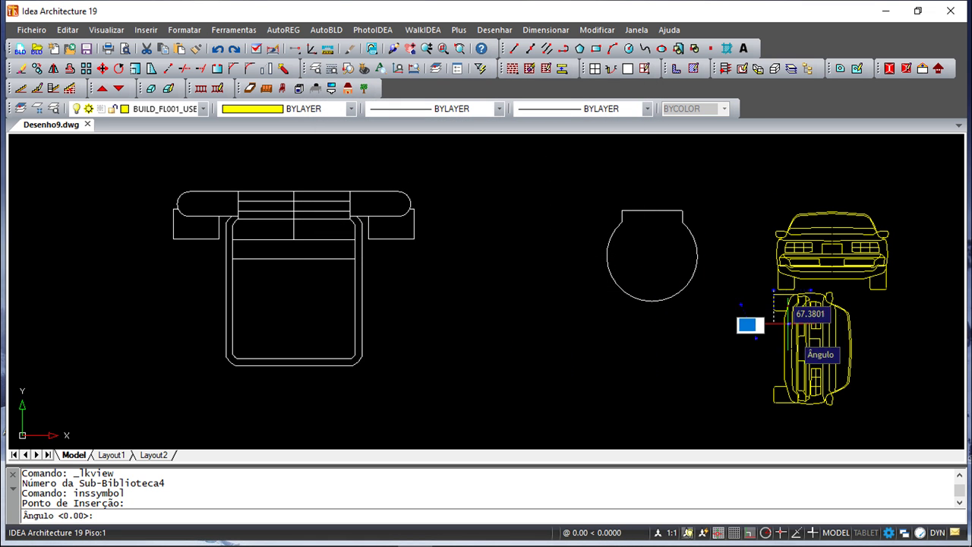
key(Return)
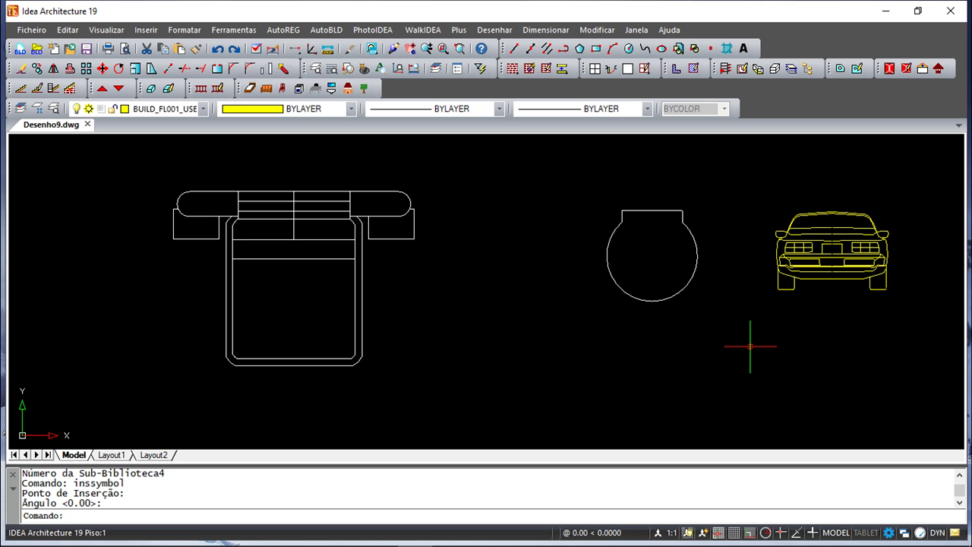
Step: In the reopened Pessoas-Carros browser, switch scaling to Dimensões (1.00 each), staying on page 4
click(327, 30)
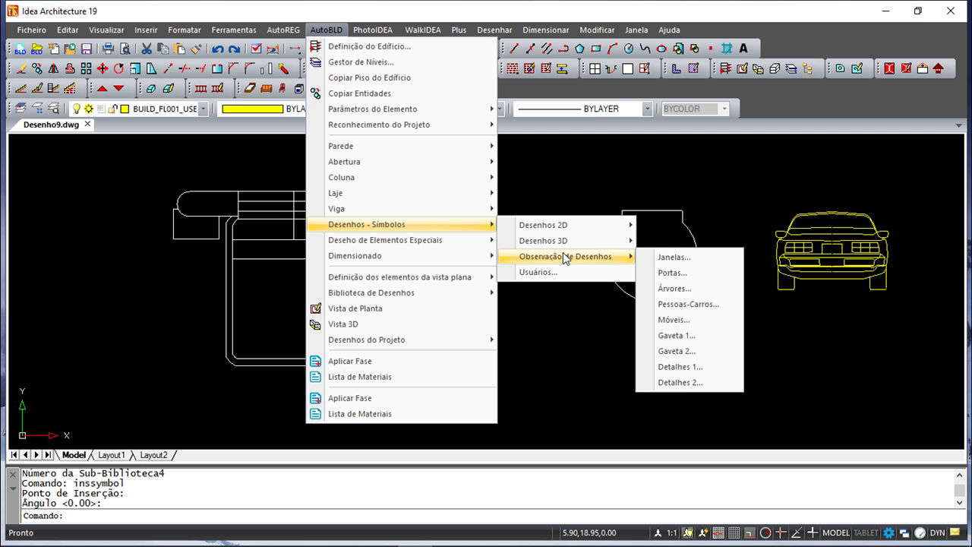
click(684, 303)
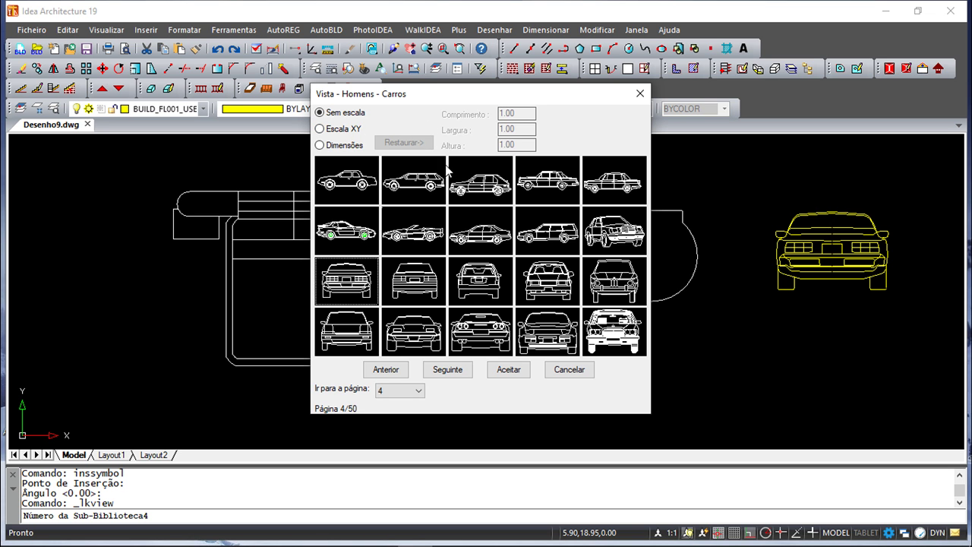
click(321, 130)
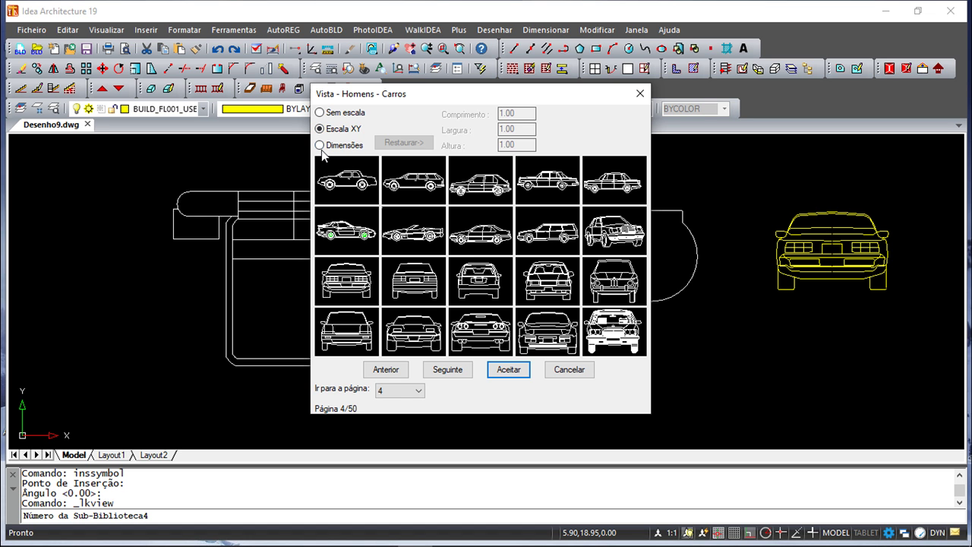
click(320, 146)
click(320, 146)
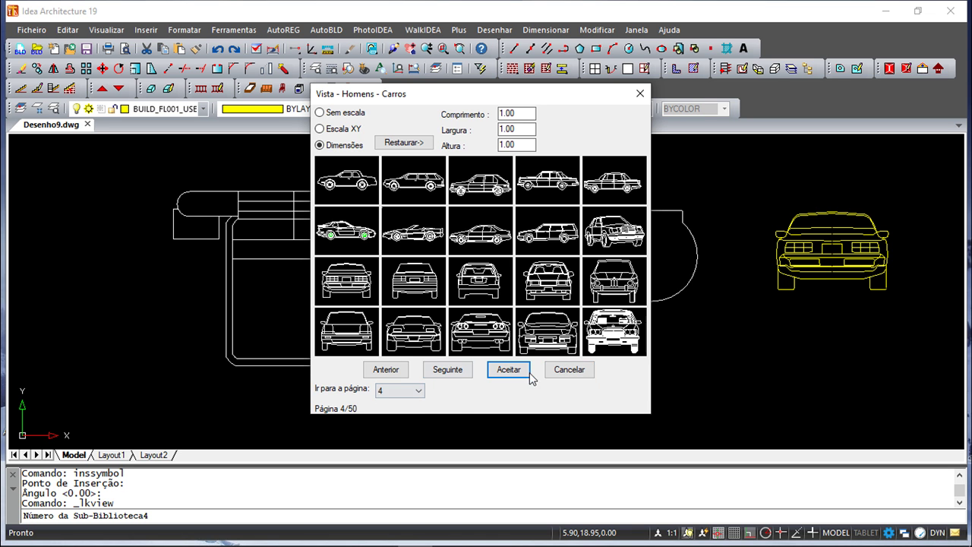
click(419, 392)
click(420, 393)
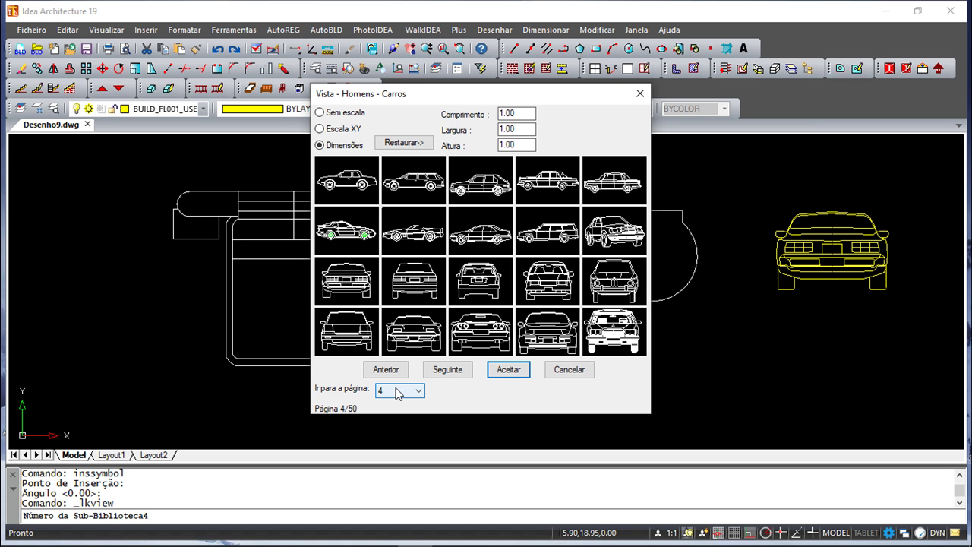
Step: Cancel the car browser and, under Usuários, rename Biblioteca 3 to 'teste3' and select it
click(574, 370)
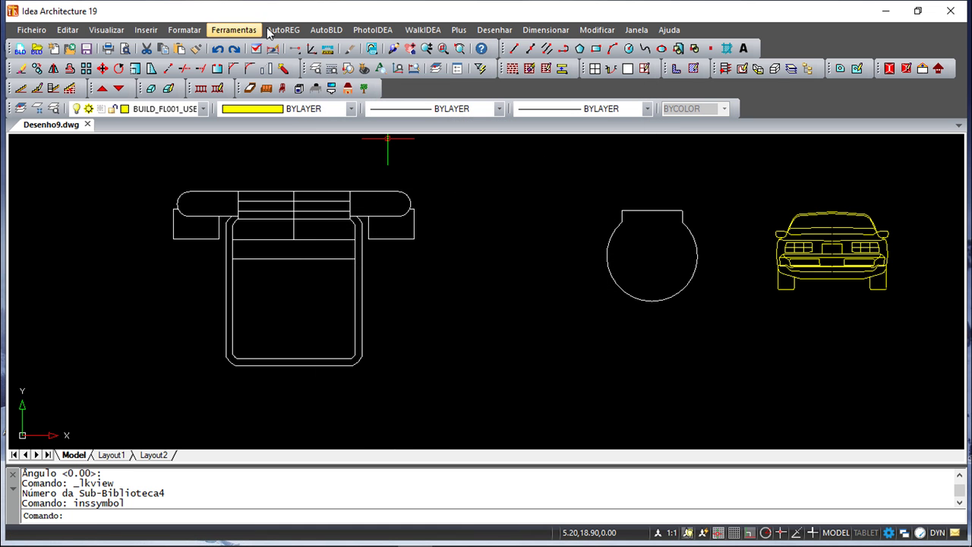
click(327, 29)
mouse_move(367, 224)
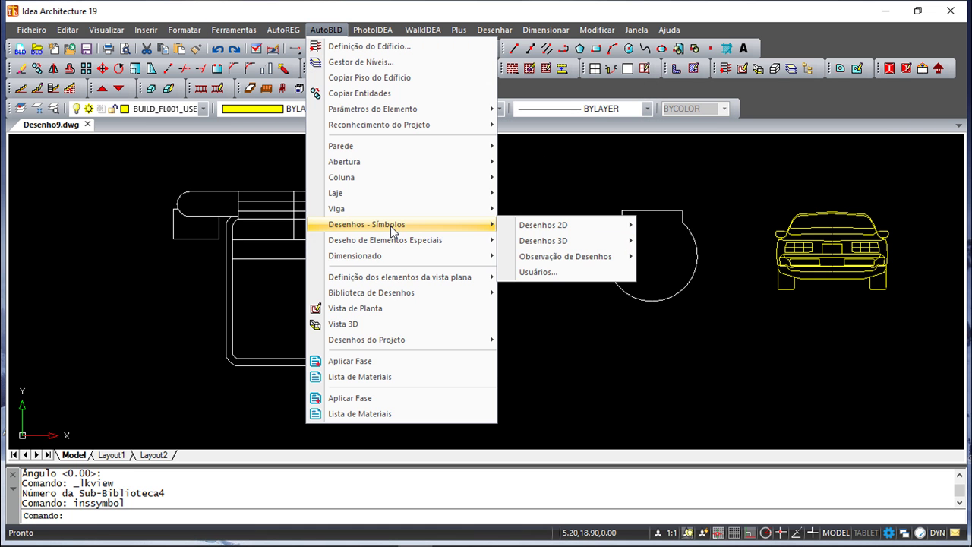
click(559, 280)
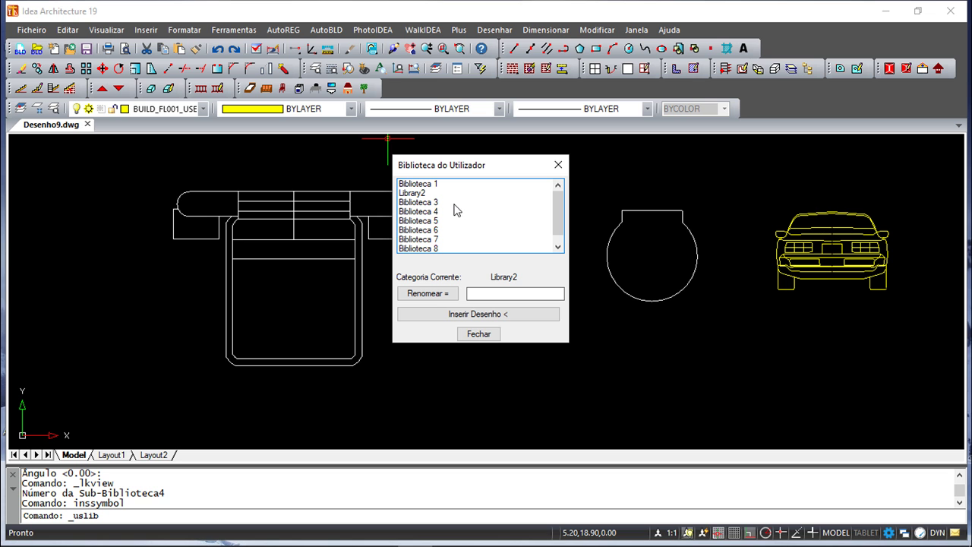
click(422, 192)
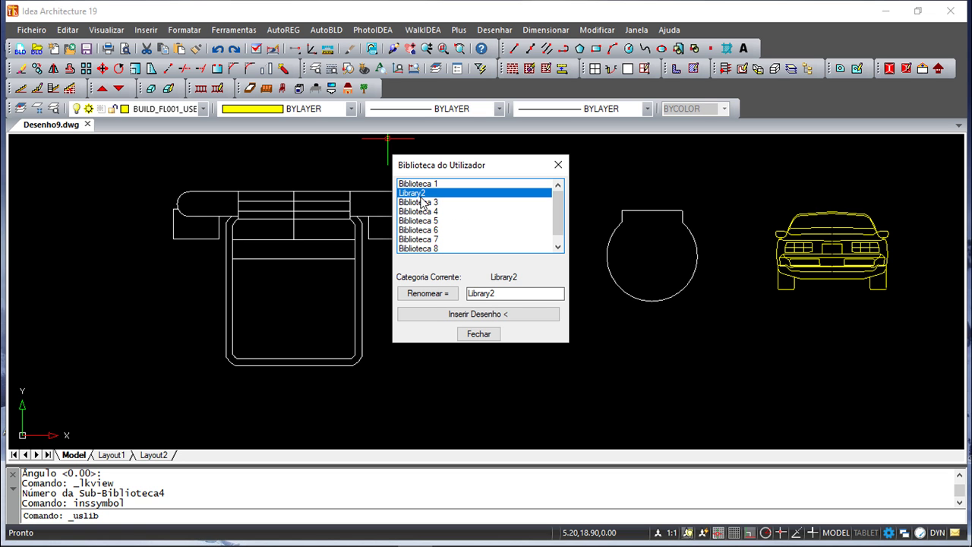
click(418, 202)
click(437, 298)
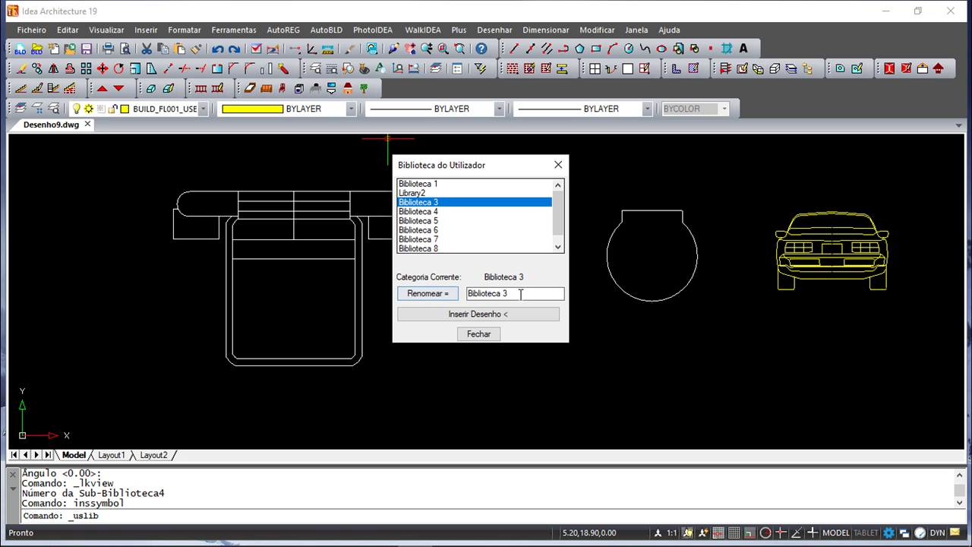
text(teste3)
click(410, 293)
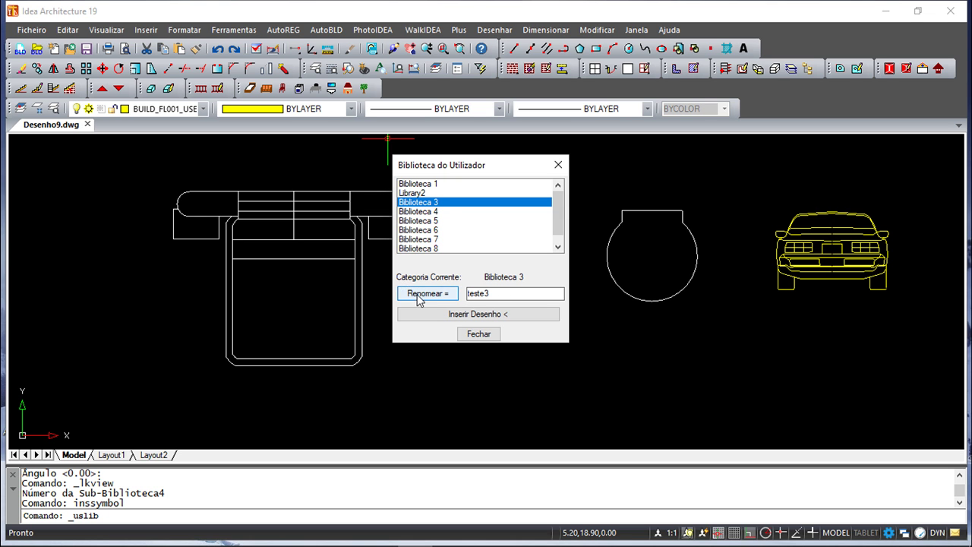
click(423, 203)
Step: Browse the empty teste3 library with Sem escala insertion, try two empty slots, then accept
click(491, 314)
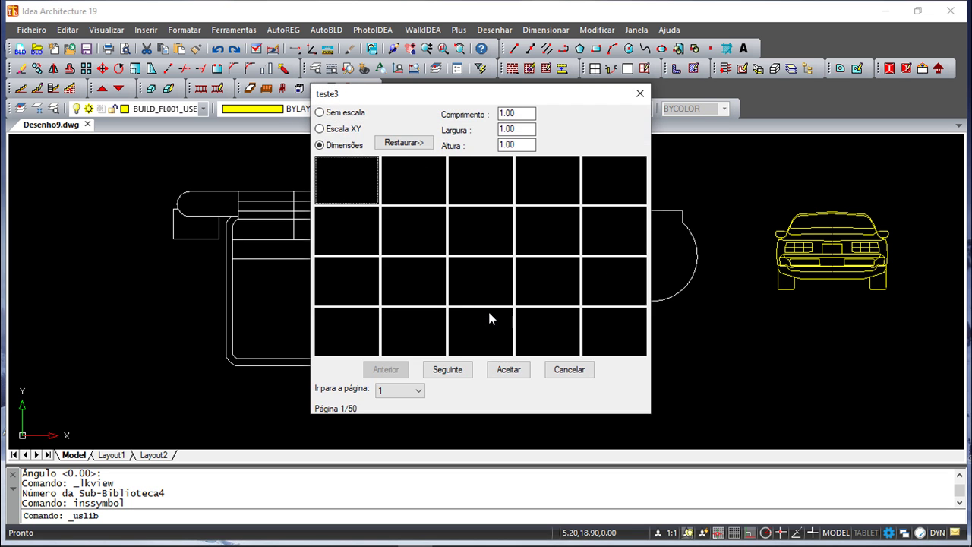
click(320, 112)
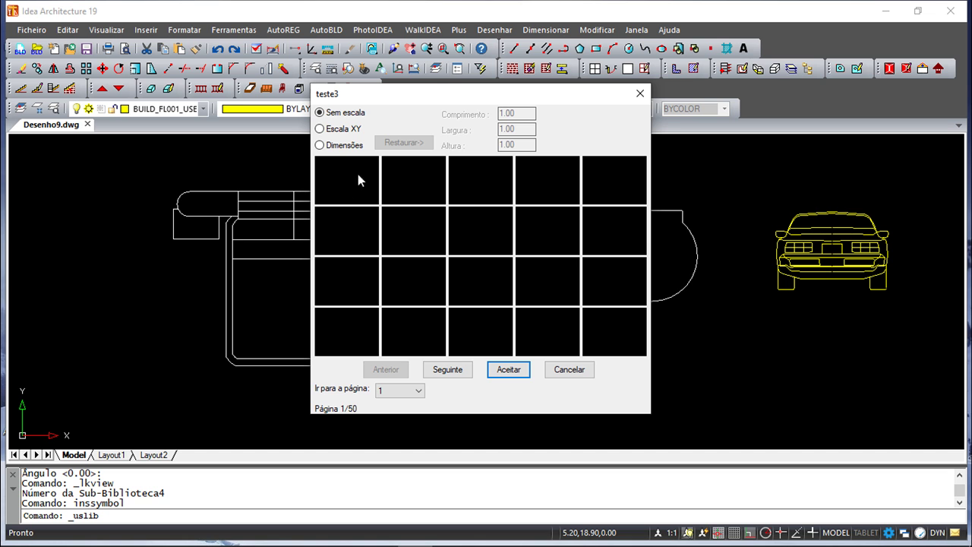
click(480, 235)
click(460, 283)
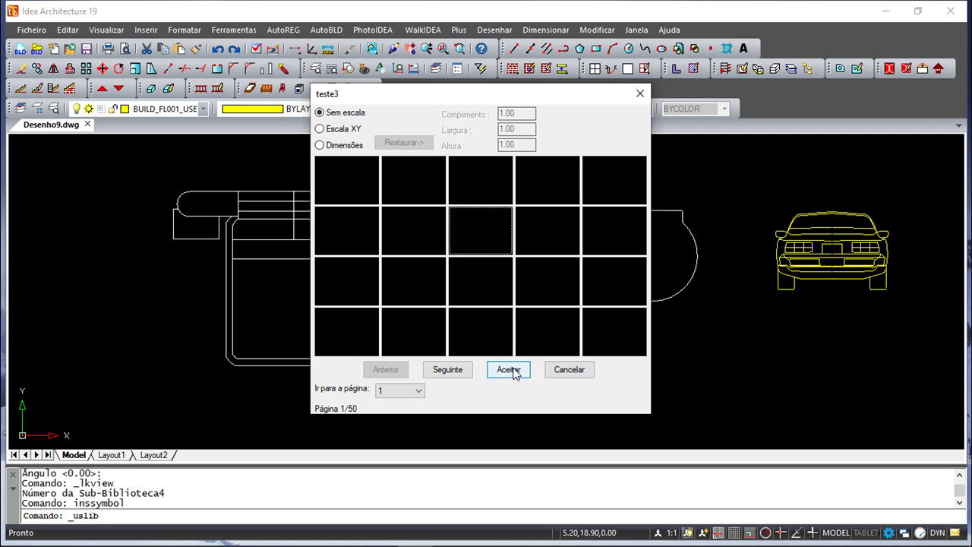
click(510, 369)
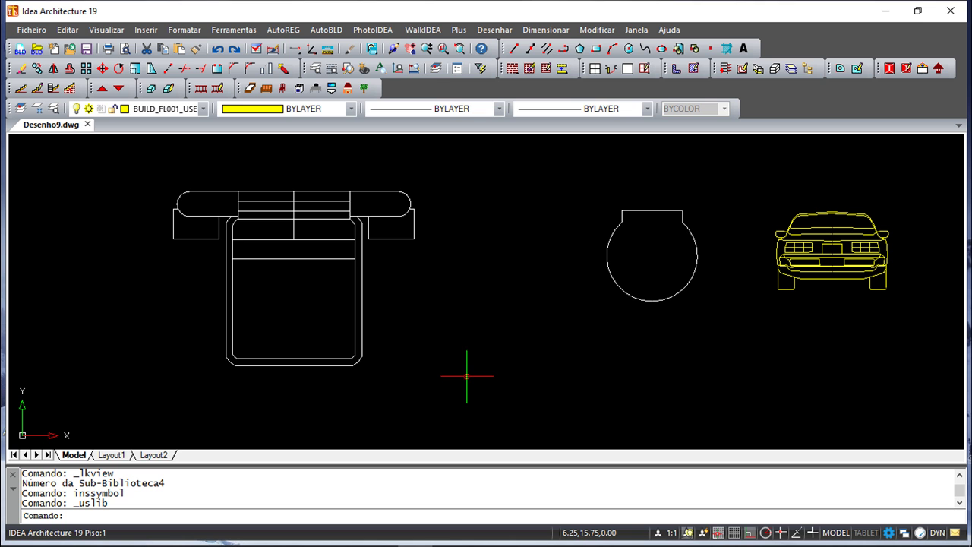
Step: In the user library editor, target Library2 at Localização 1 and start Slide do Ecrã
click(316, 31)
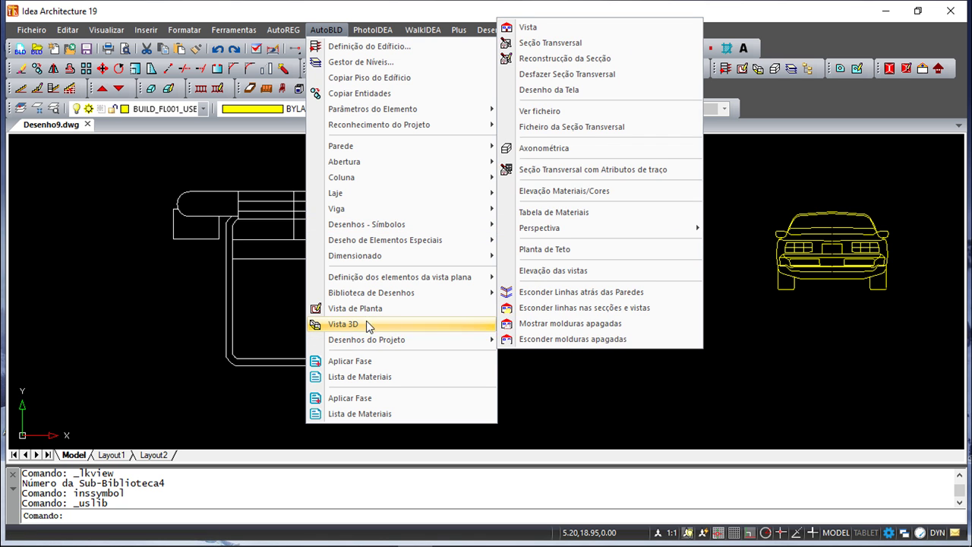
mouse_move(372, 293)
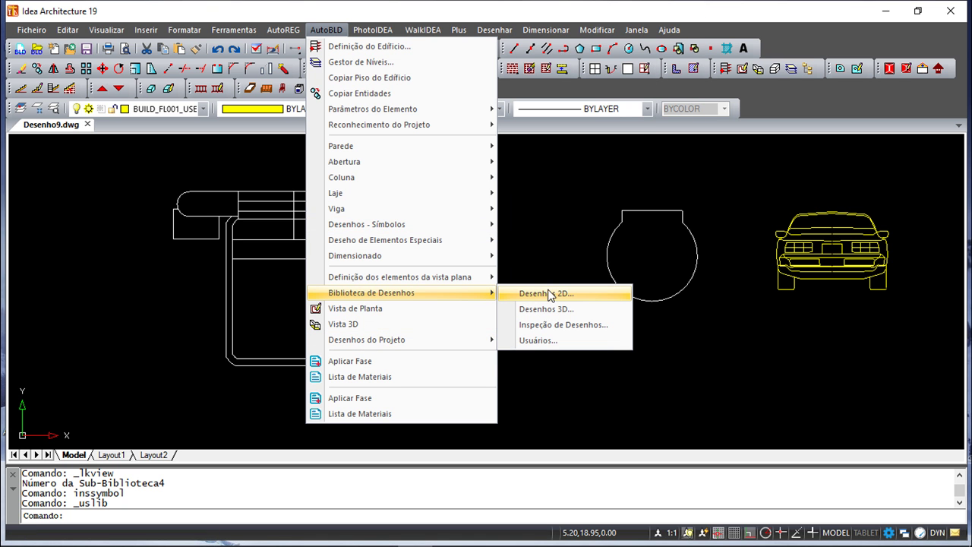
click(549, 341)
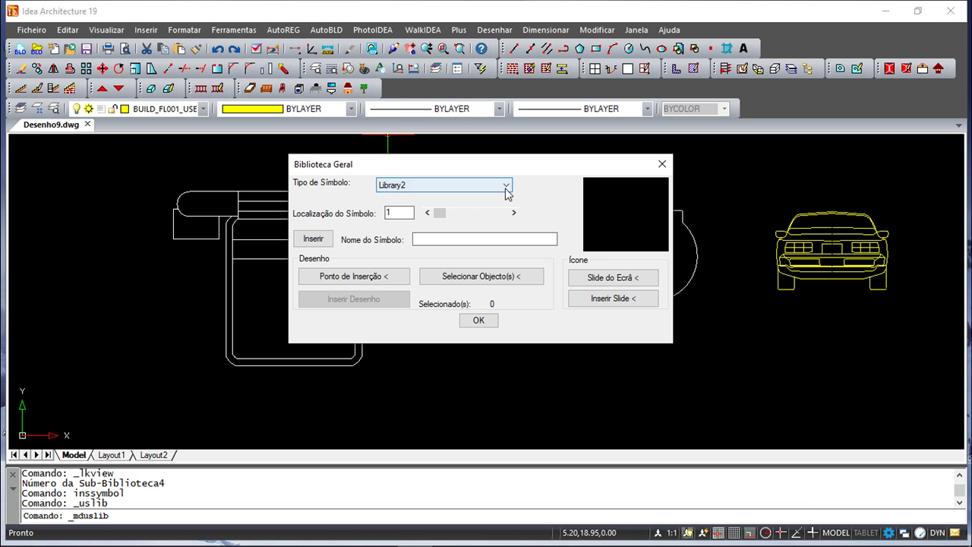
click(505, 185)
click(406, 212)
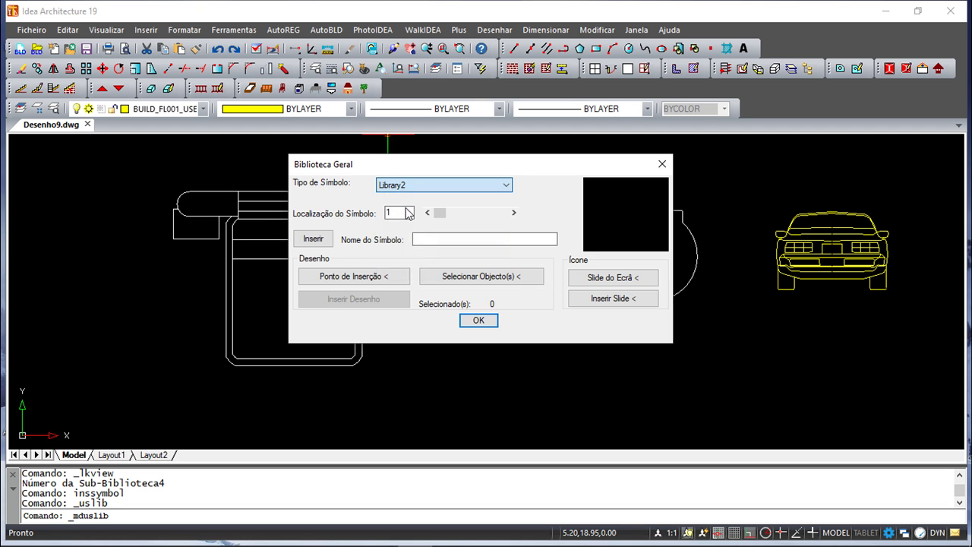
click(400, 213)
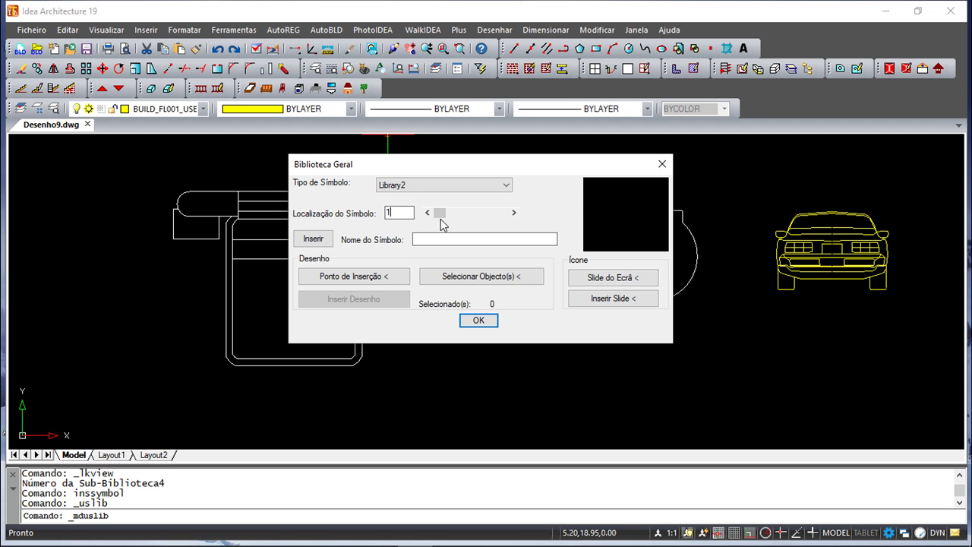
click(317, 240)
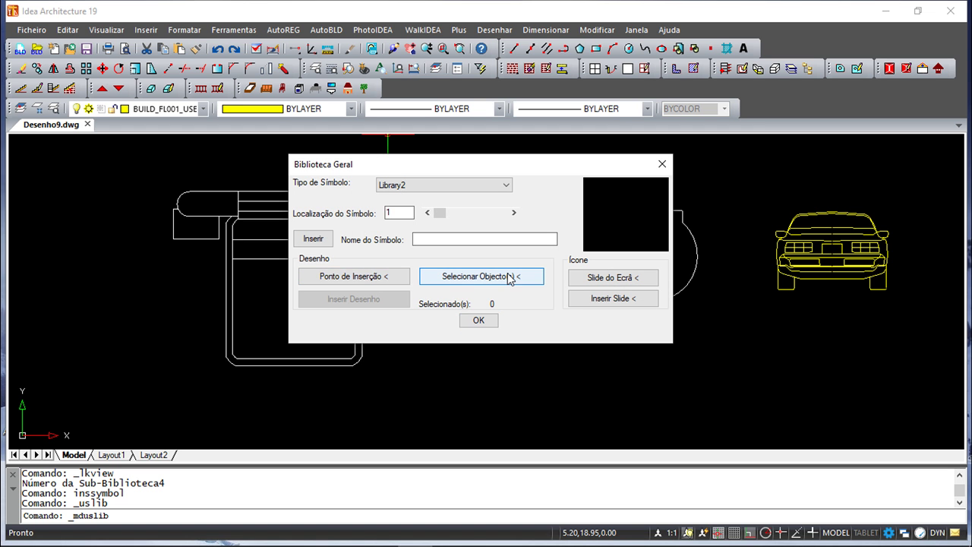
Step: Frame the car as the slide area, try Inserir Slide, and dismiss the slide-writing error
click(611, 285)
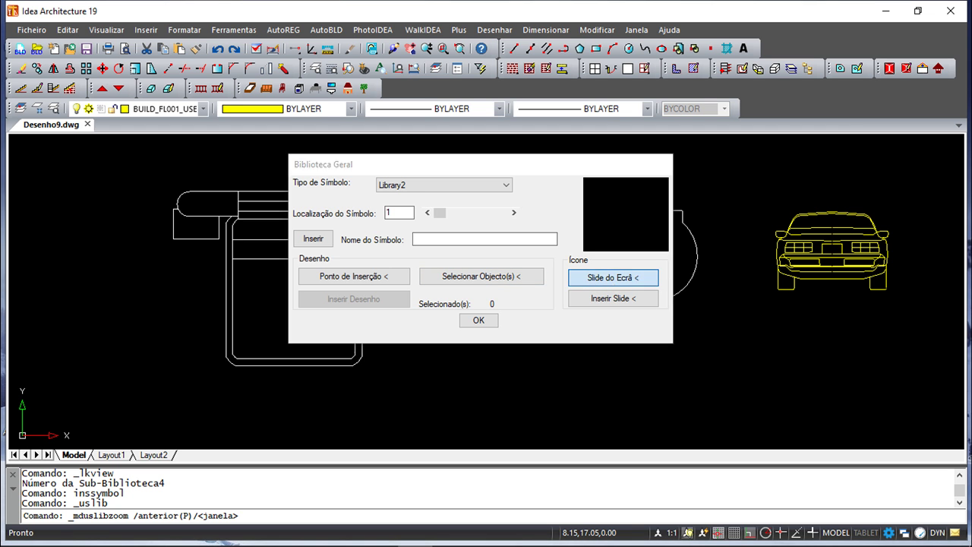
click(538, 195)
click(724, 370)
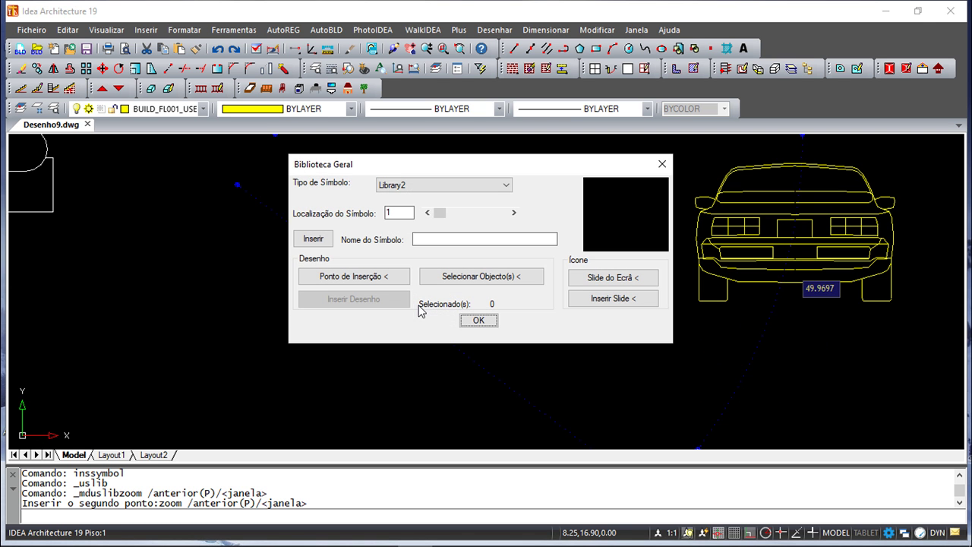
click(604, 301)
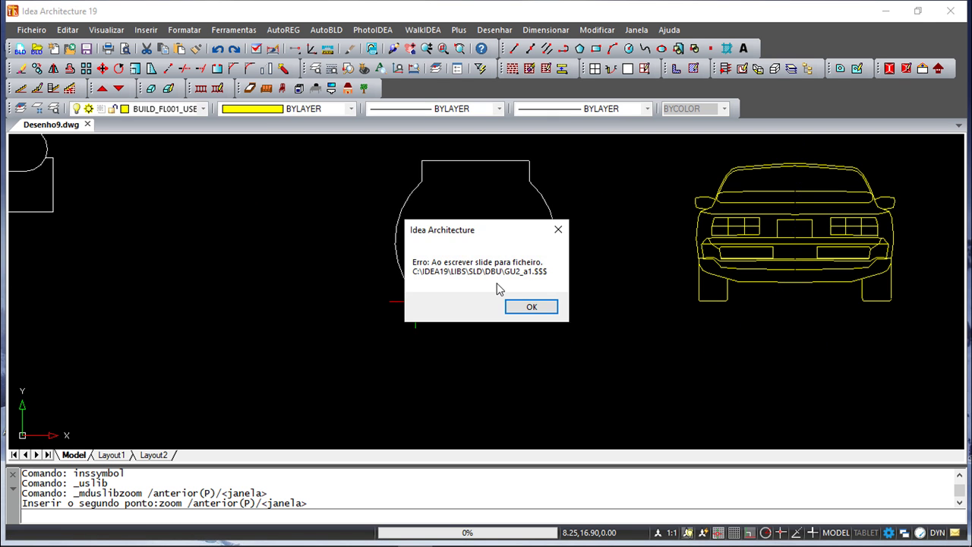
click(530, 306)
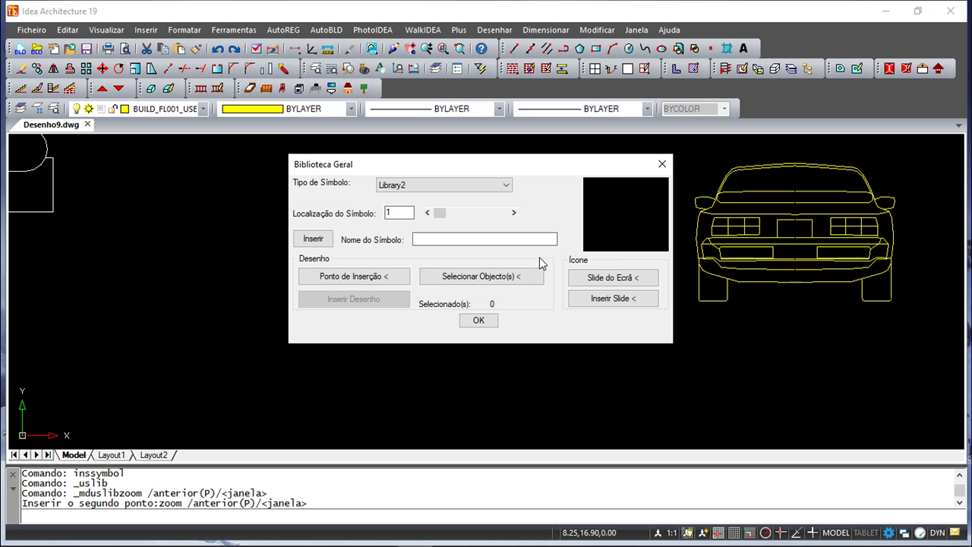
Step: Zoom back out and close Biblioteca Geral with OK
scroll(336, 391, up, 3)
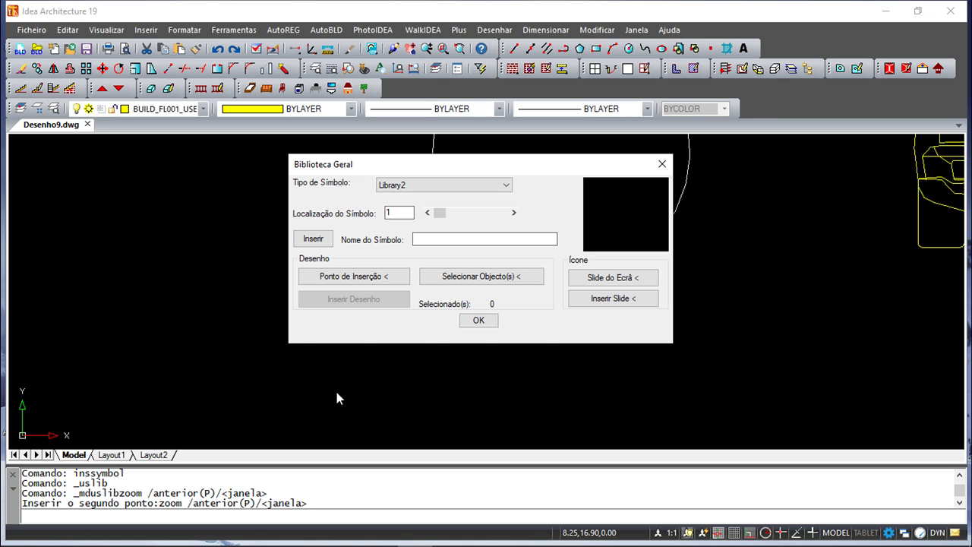
scroll(334, 390, down, 3)
scroll(405, 382, up, 2)
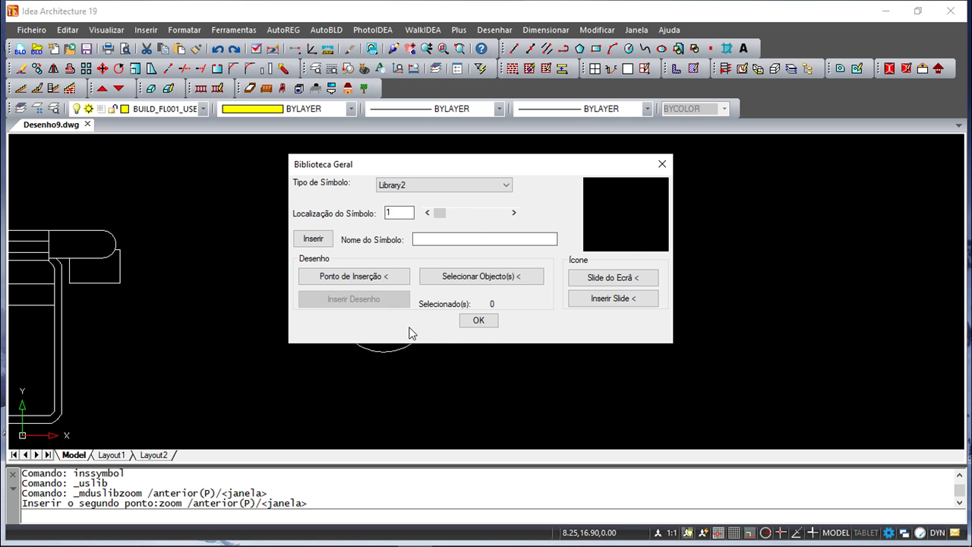
click(492, 320)
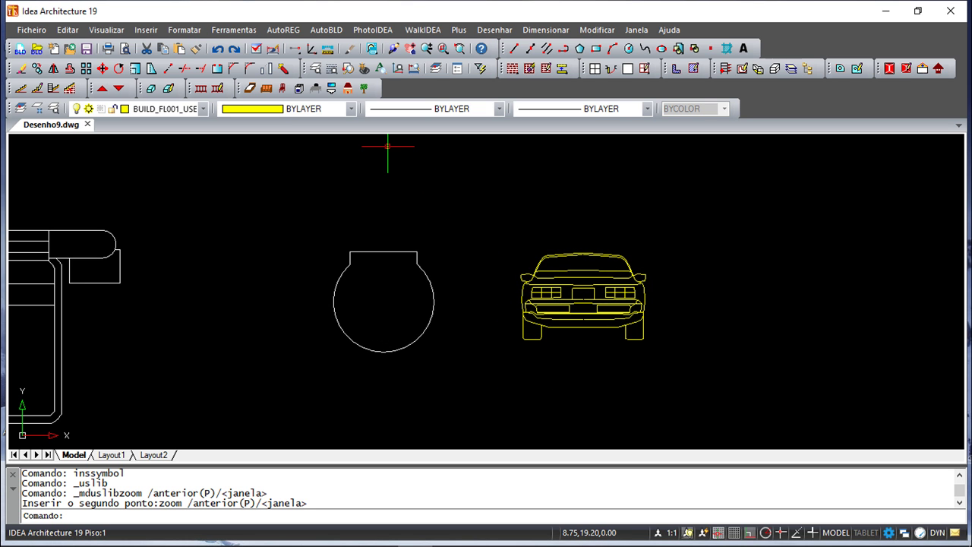
click(326, 29)
mouse_move(367, 224)
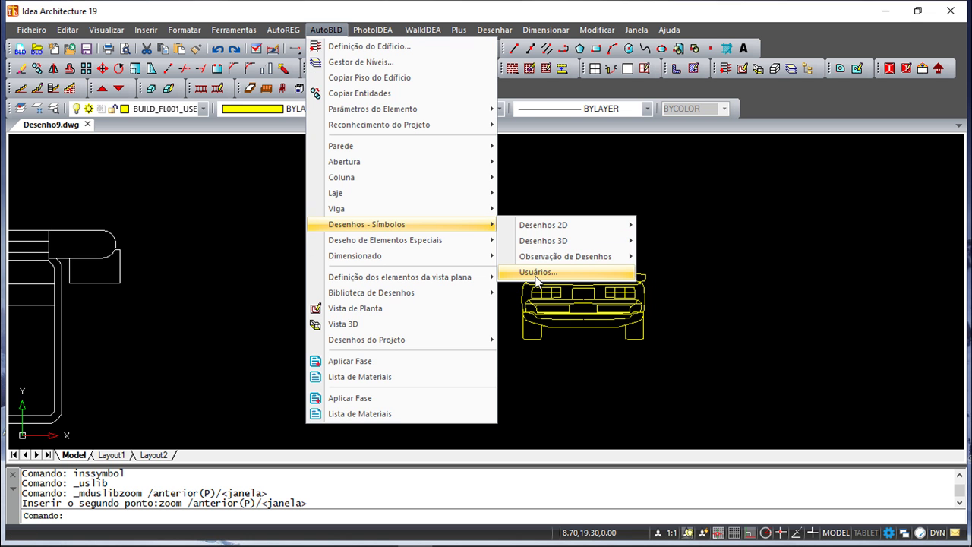
click(536, 271)
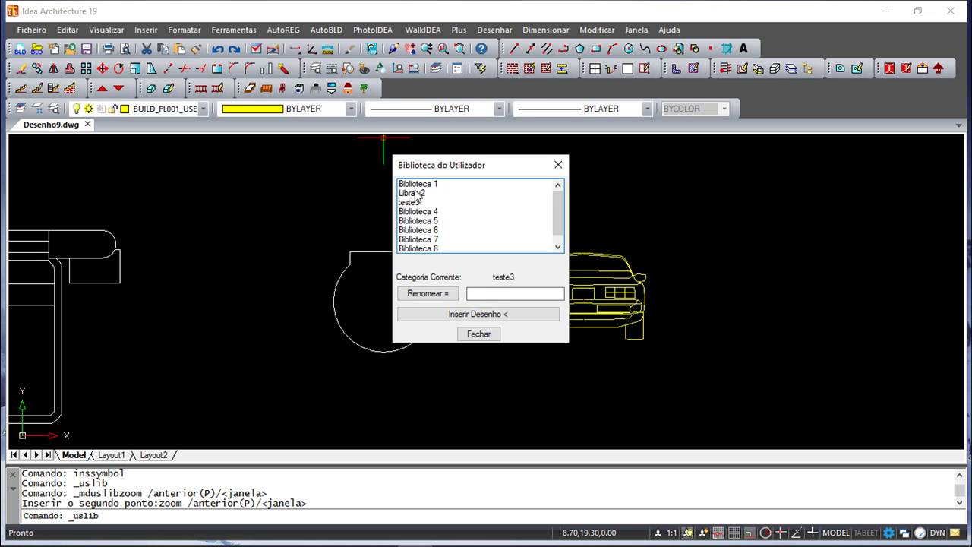
click(410, 203)
click(478, 334)
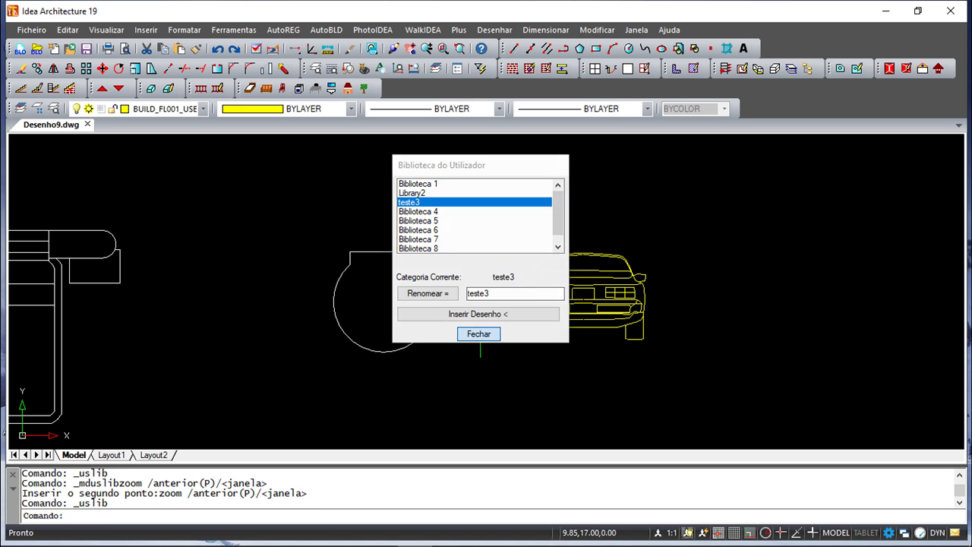